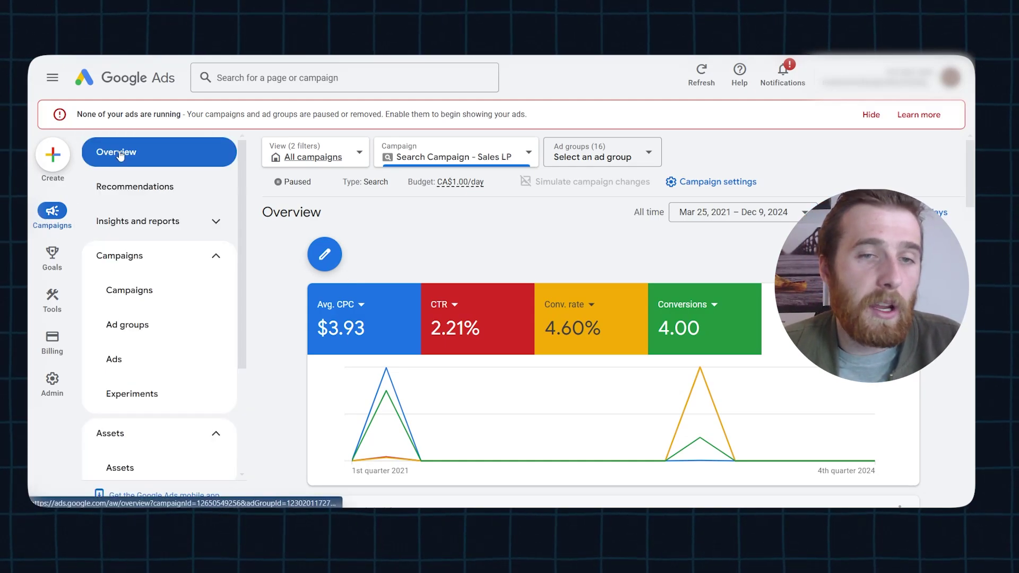
Select Search Campaign - Sales LP and open its campaign settings, scrolling down to Bidding
click(407, 162)
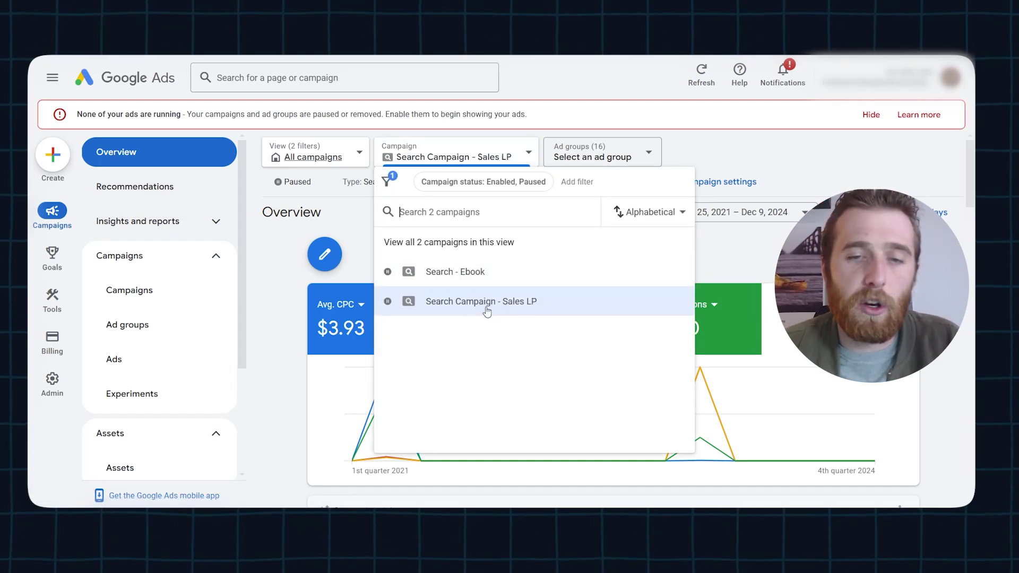
click(412, 301)
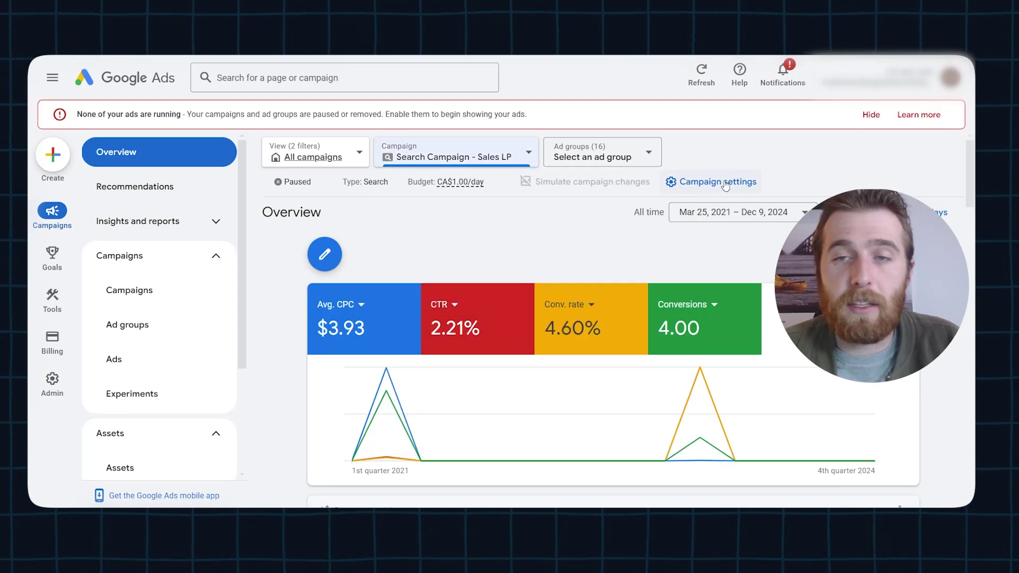
click(695, 186)
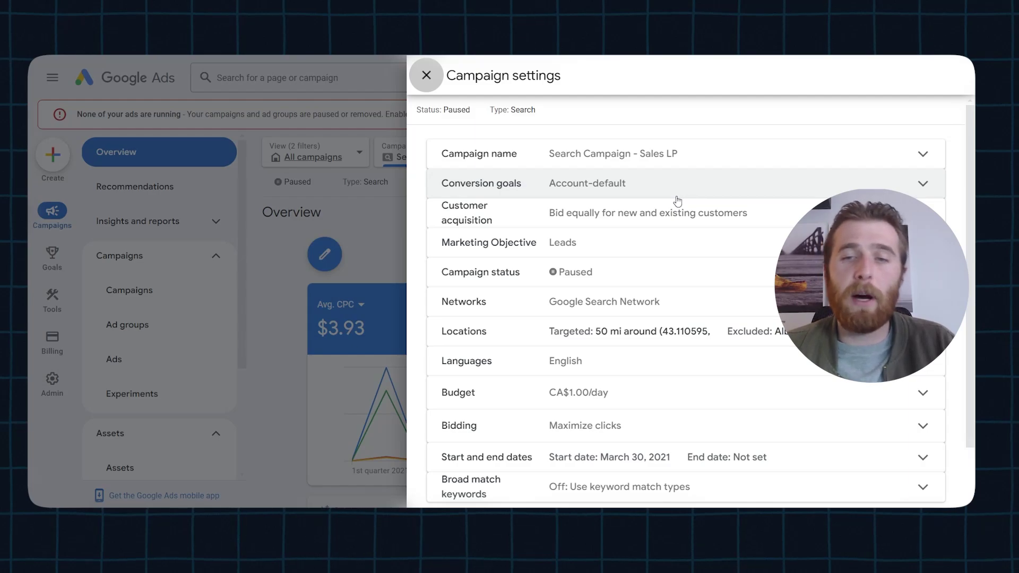
scroll(678, 200, down, 2)
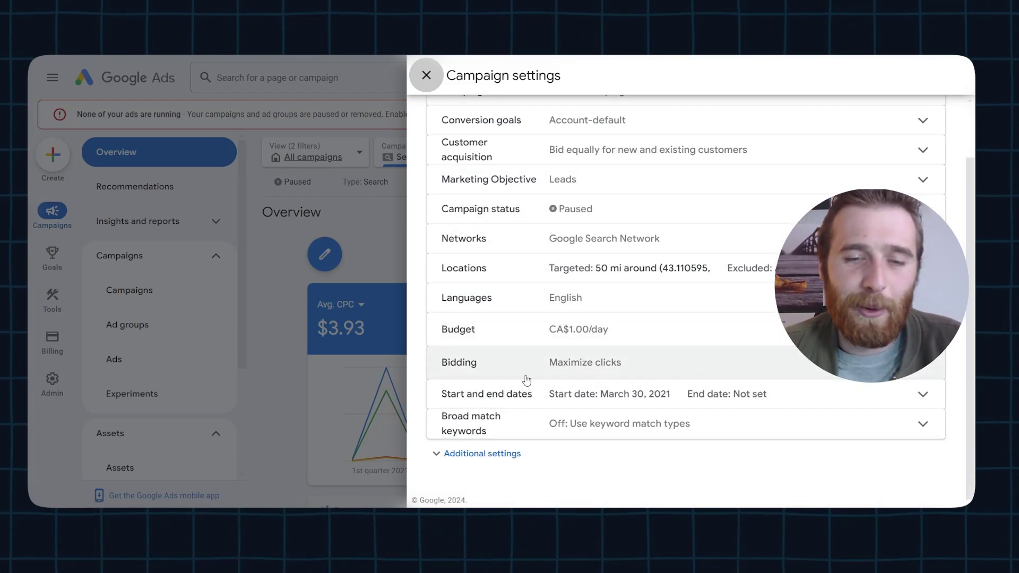
Expand Bidding, choose to change the bid strategy directly, and list all strategies
click(552, 371)
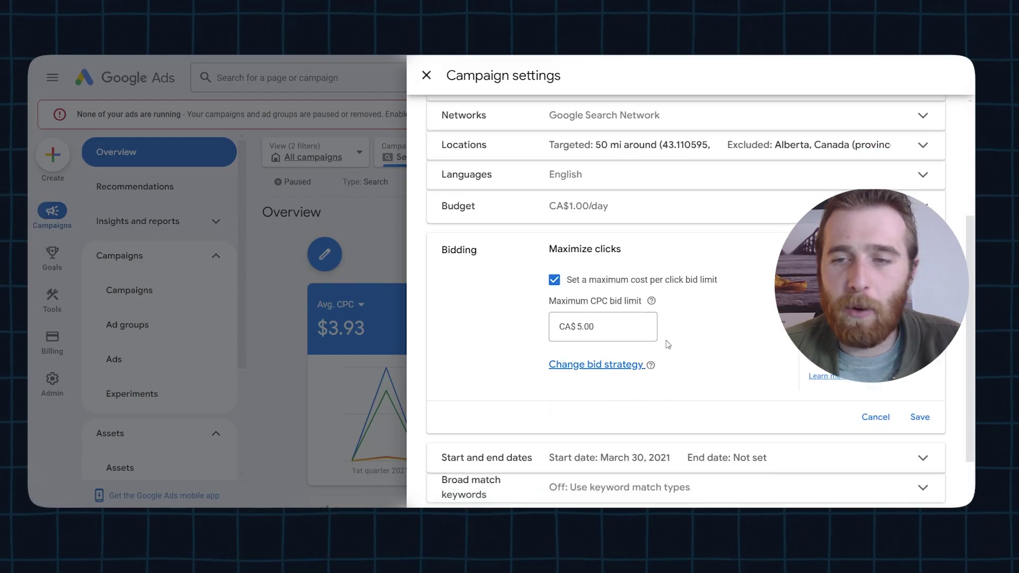
click(630, 369)
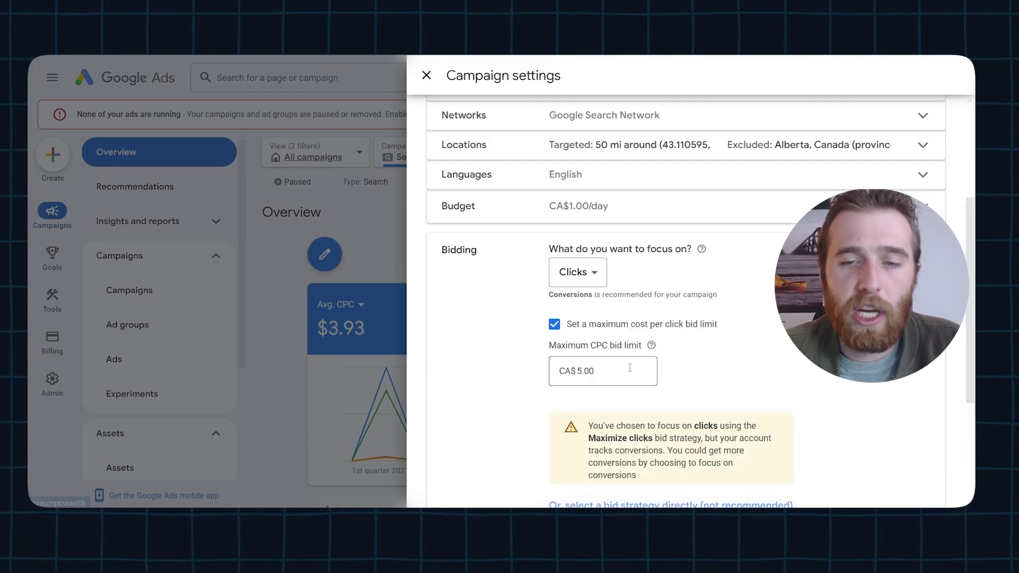
scroll(663, 339, down, 2)
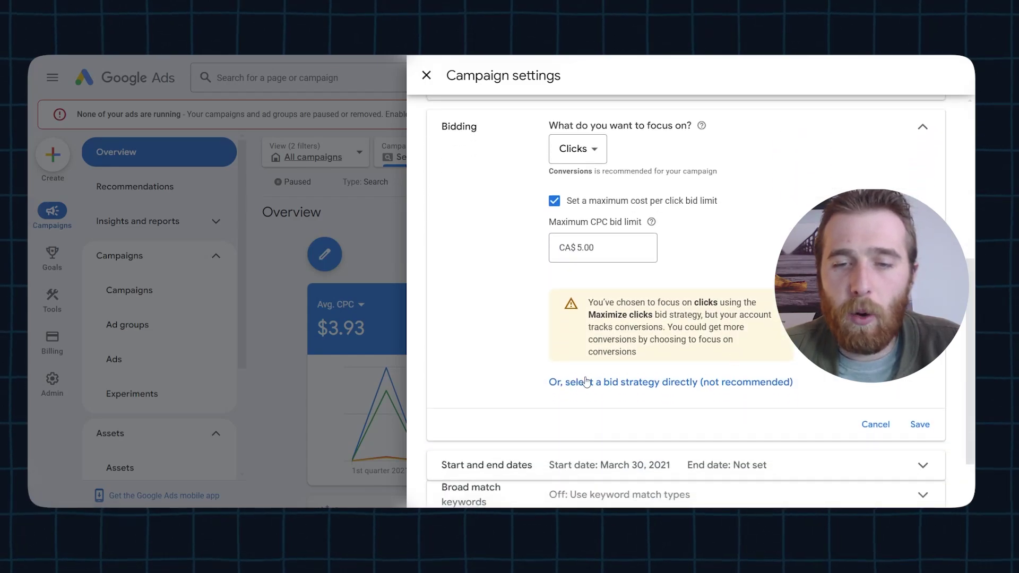
click(712, 383)
click(638, 177)
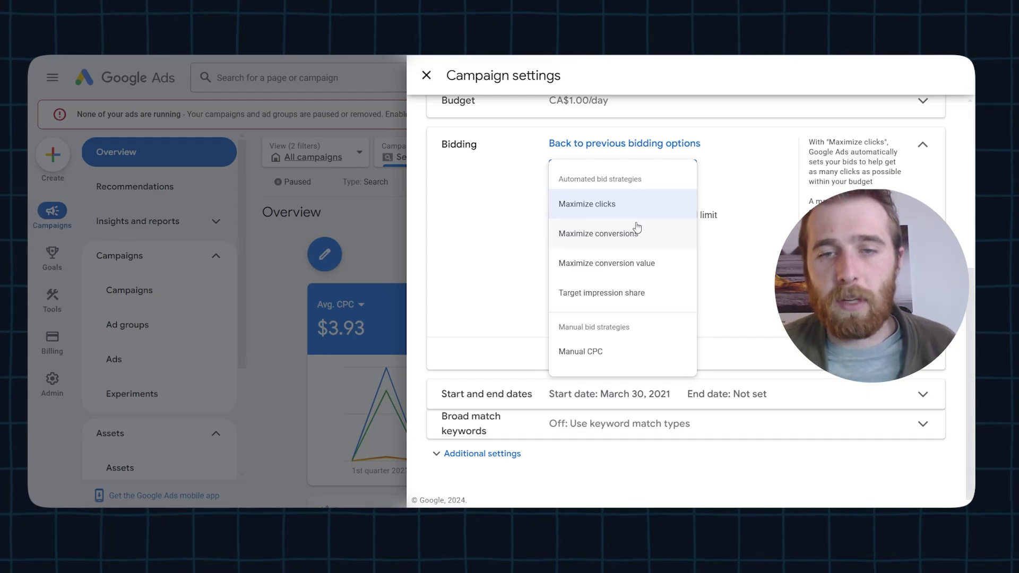
Read the Maximize clicks description in the bid strategy list
mouse_move(615, 213)
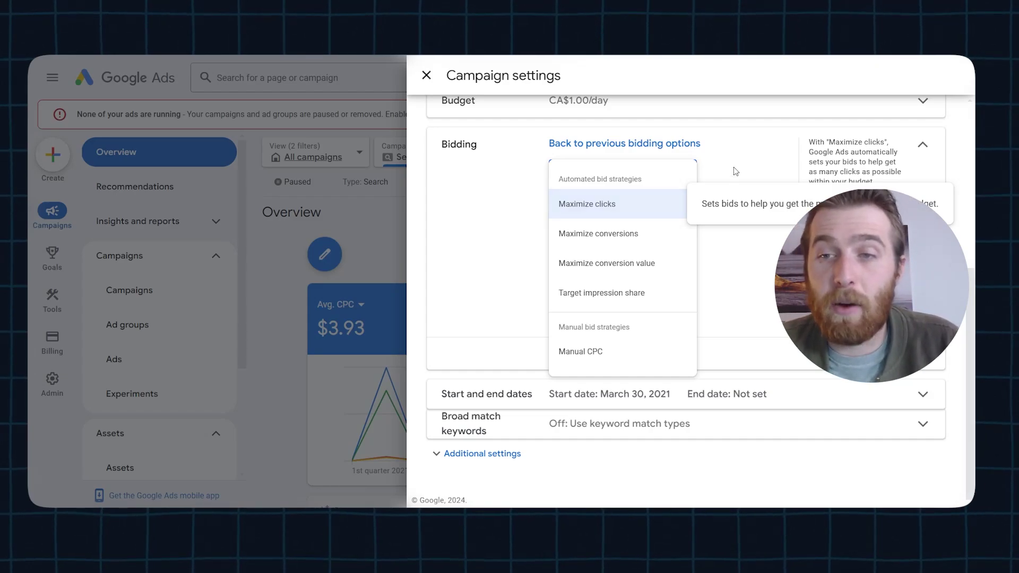
click(652, 212)
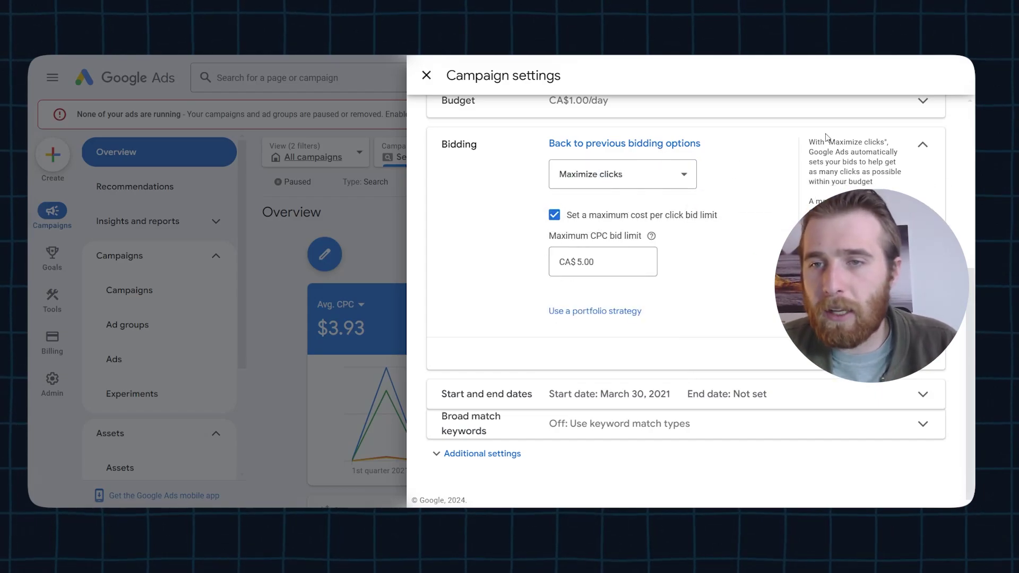
drag(808, 142, 871, 153)
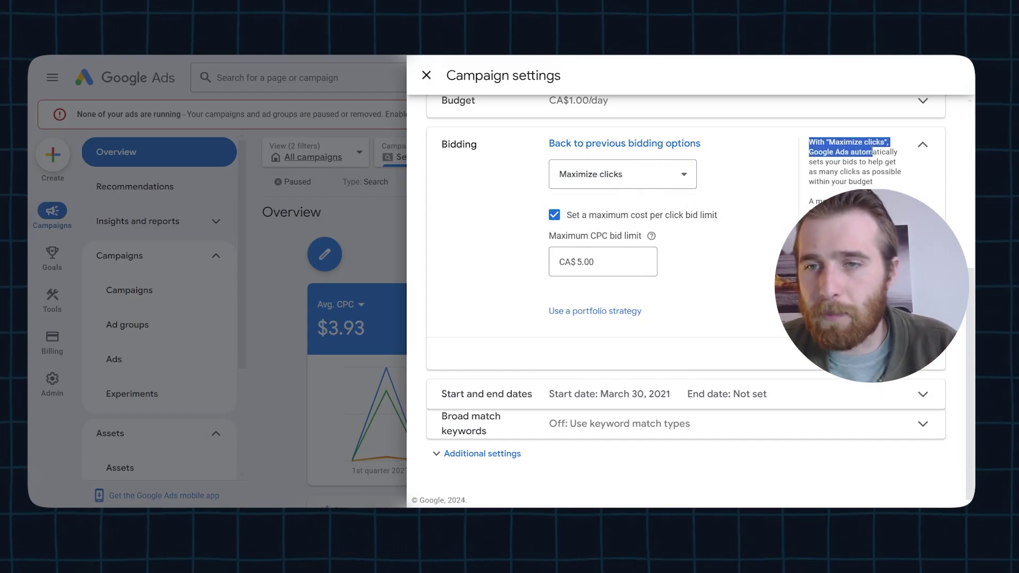
click(622, 259)
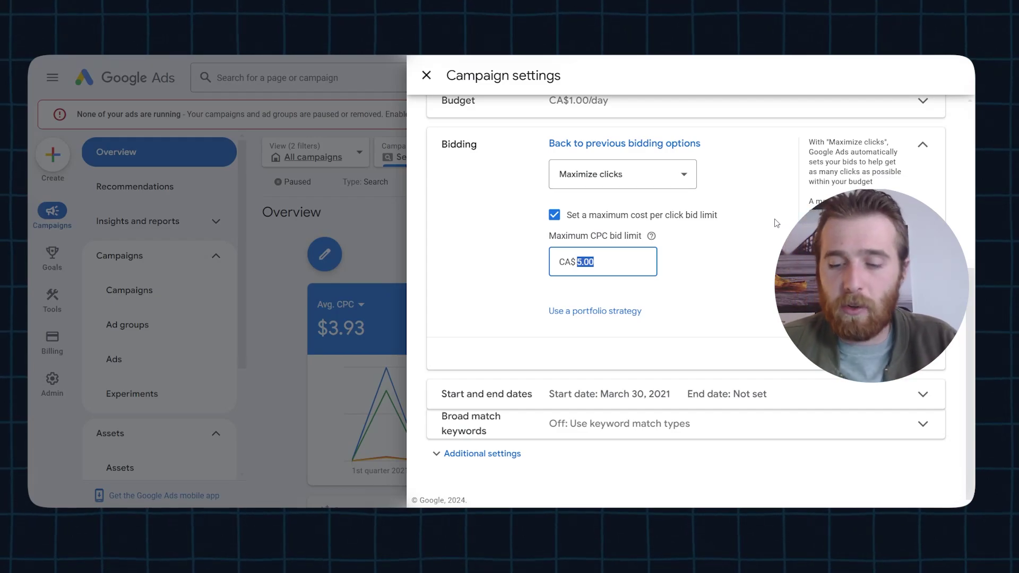
Apply a CA$10.52 maximum CPC bid limit, then reopen Bidding to select a strategy directly
text(10)
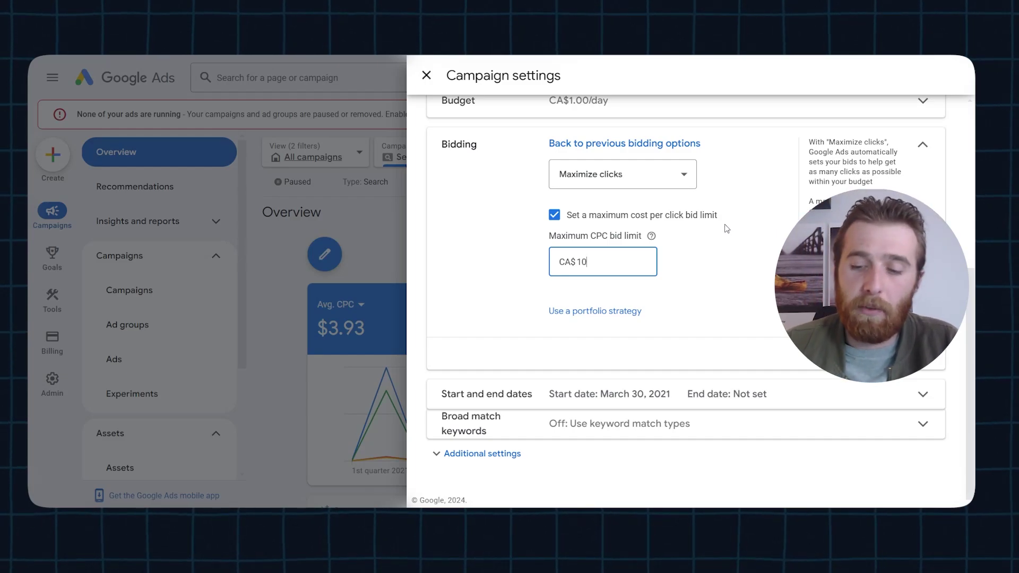
text(.52)
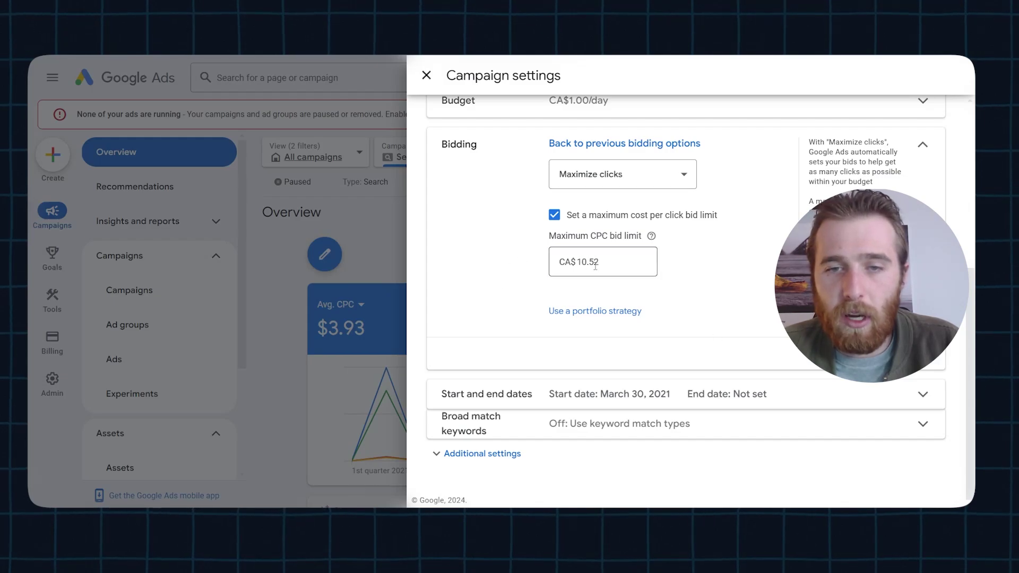
click(629, 369)
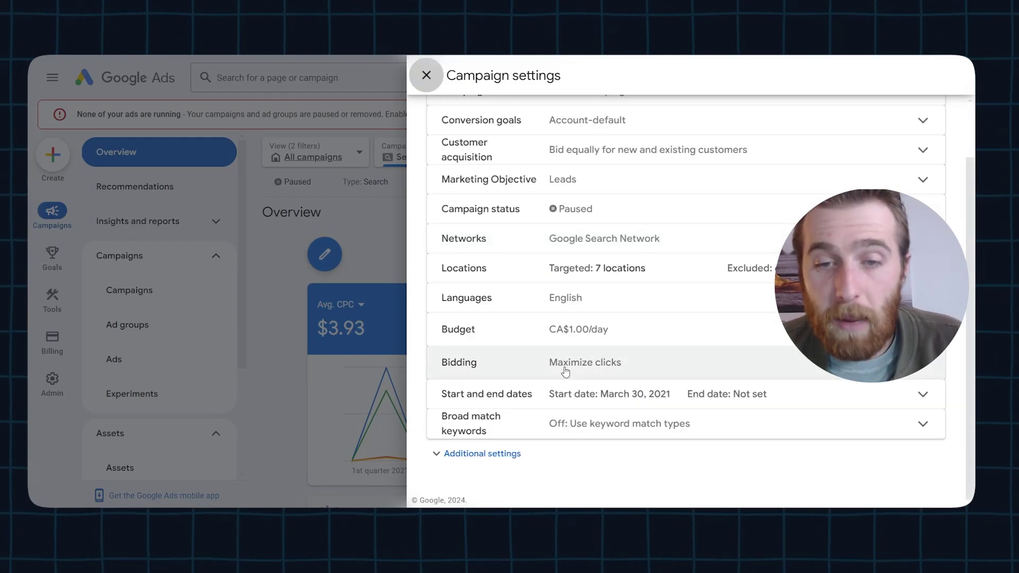
click(577, 369)
click(554, 280)
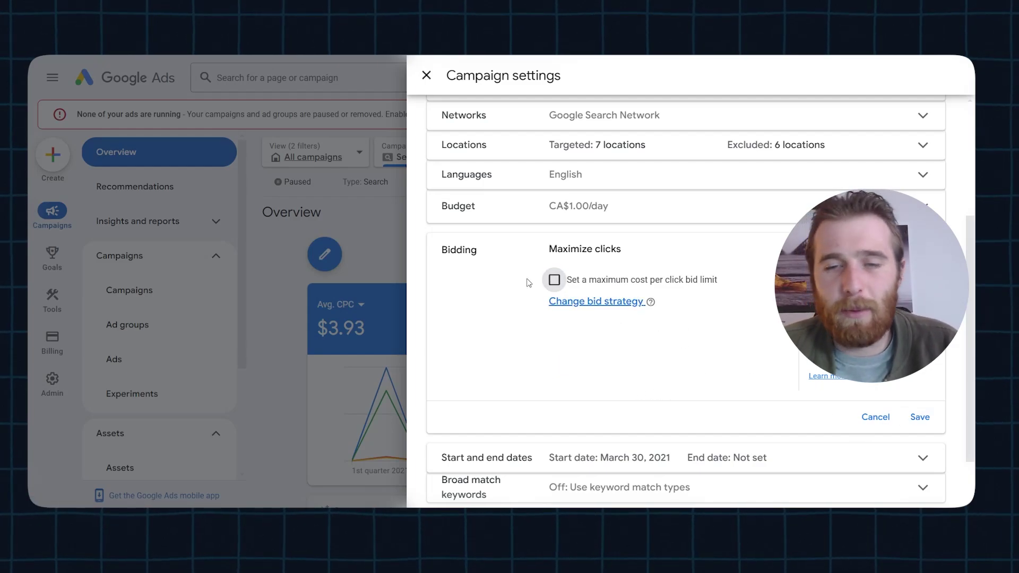
click(554, 279)
click(610, 425)
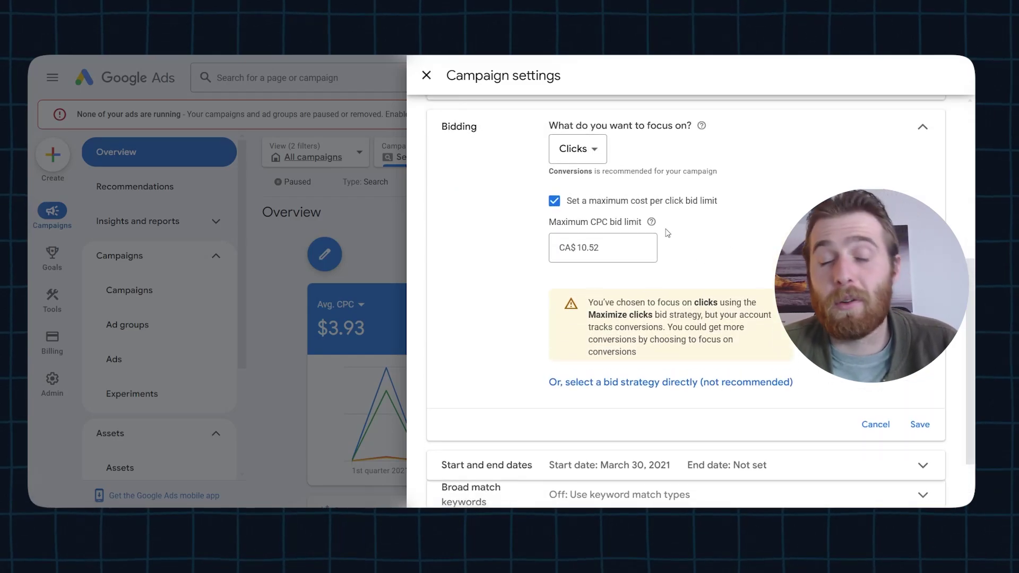
click(609, 382)
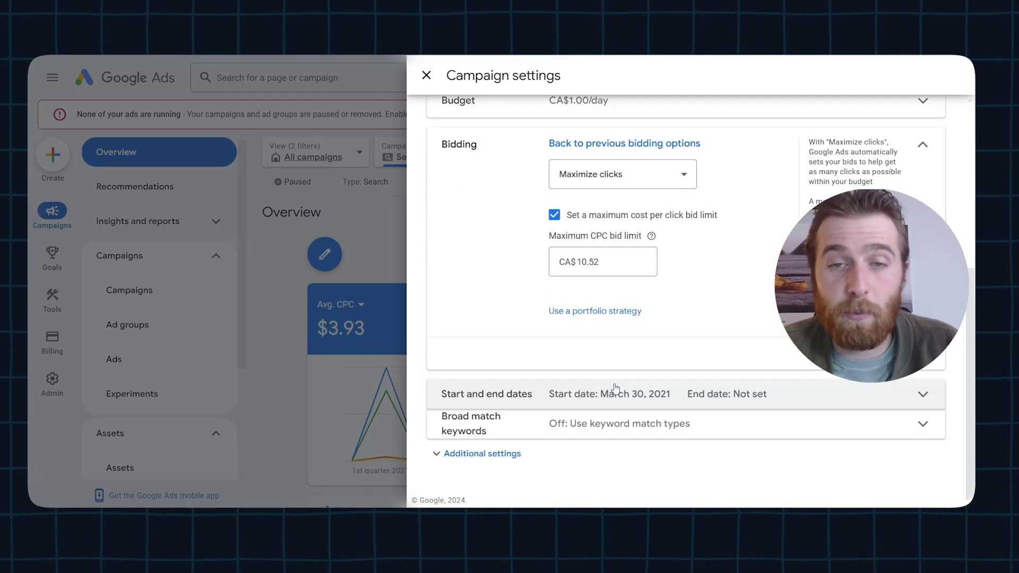
Choose Maximize conversions from the bid strategy list
click(589, 183)
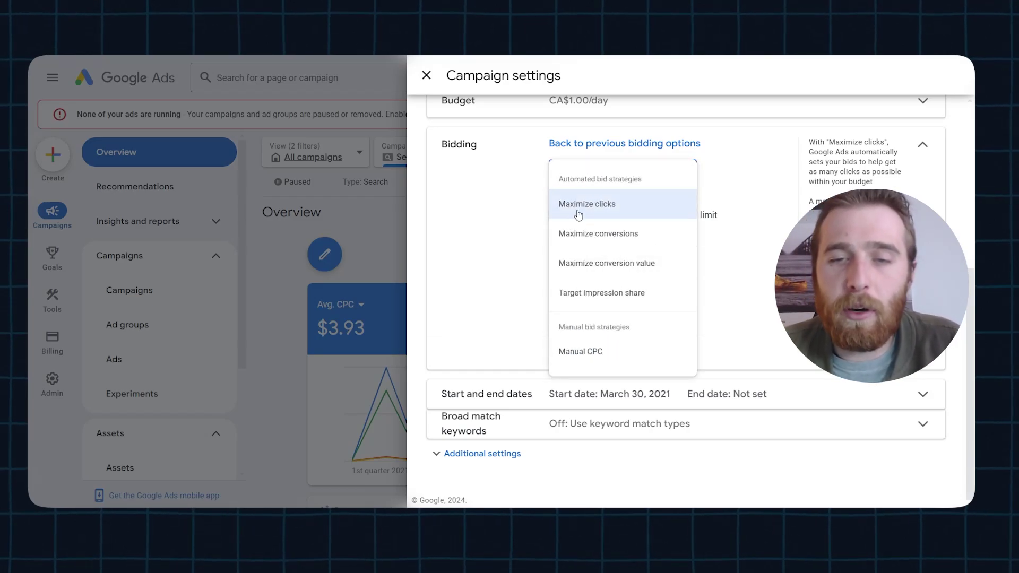
click(594, 239)
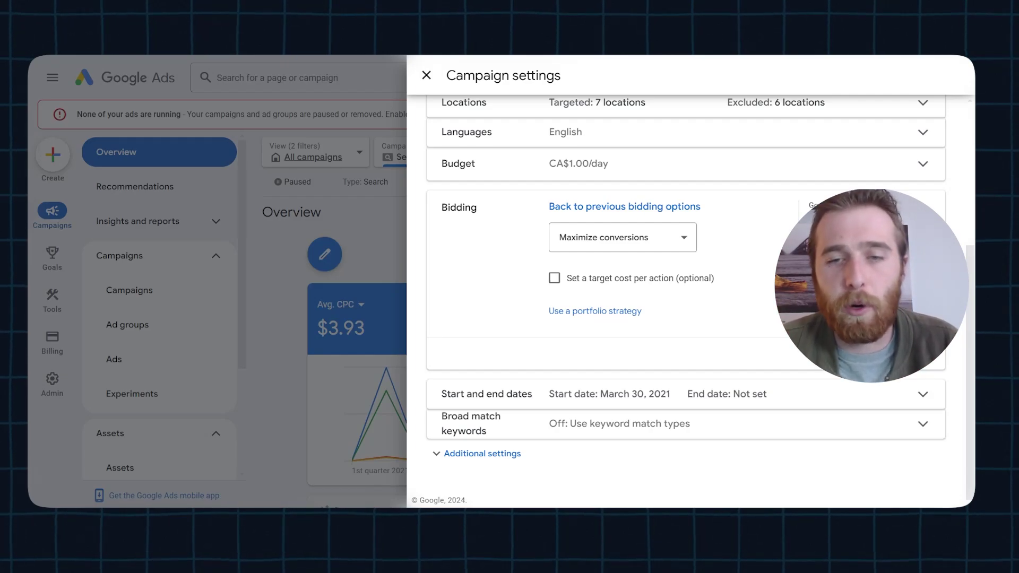
Enable the optional 'Set a target cost per action' checkbox
click(554, 278)
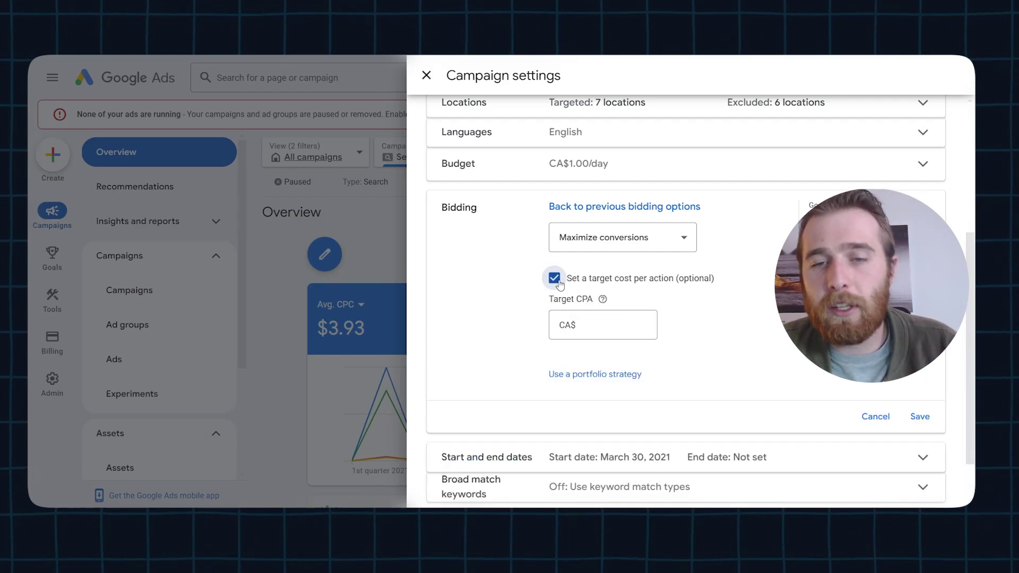
click(632, 322)
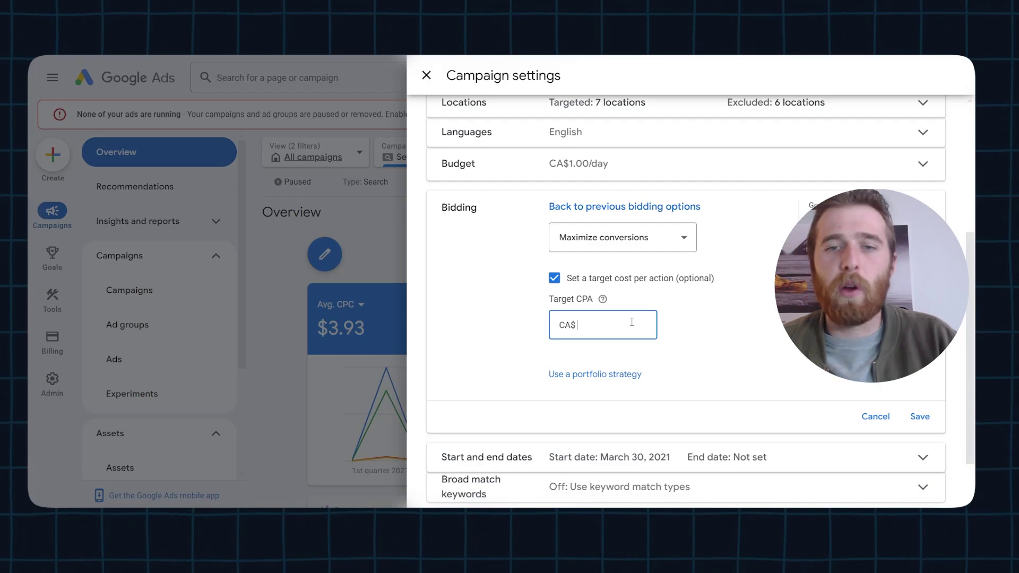
Enter a CA$50.52 Target CPA and save the Maximize conversions bidding
click(575, 279)
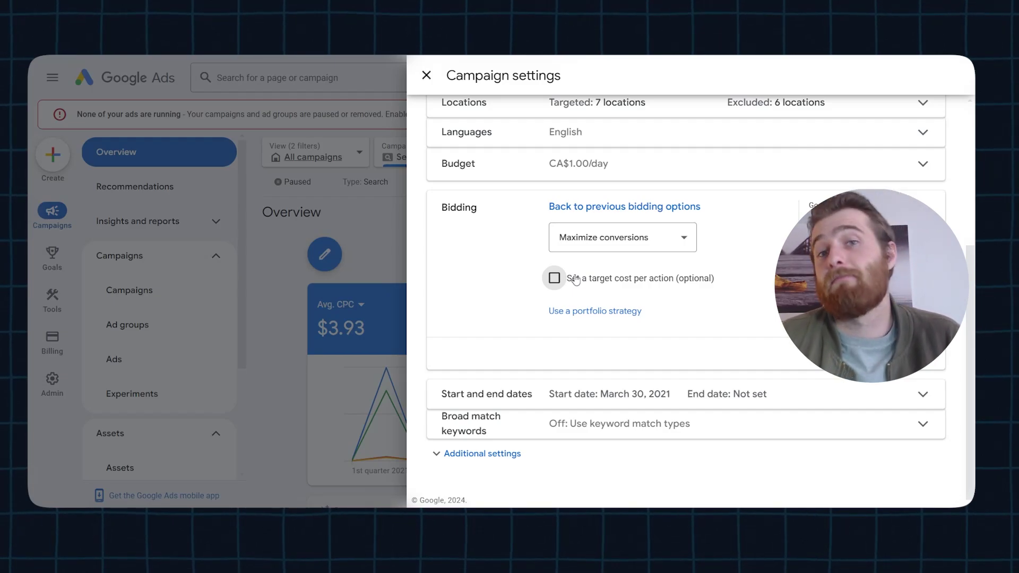
click(575, 280)
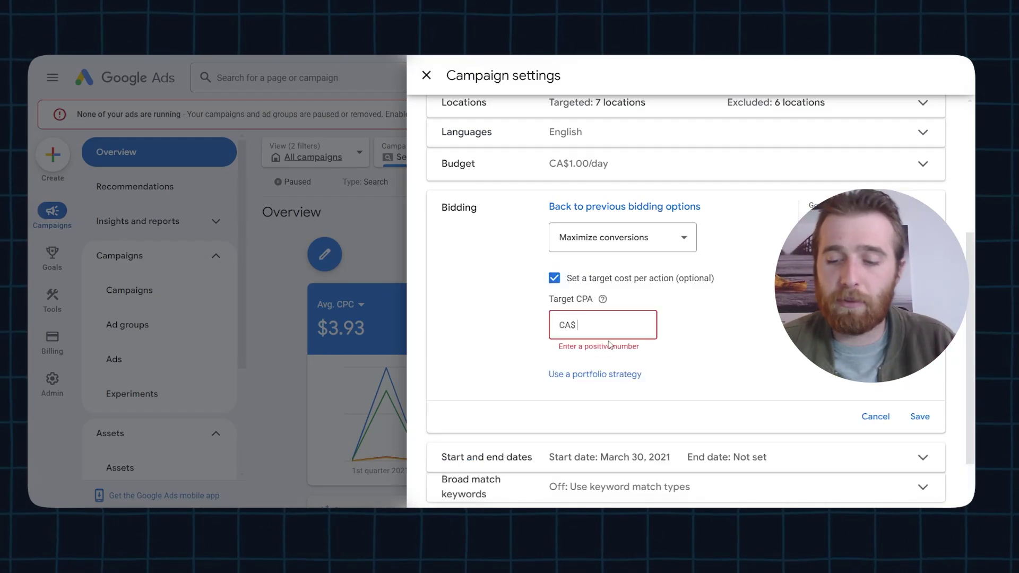
text(50.52)
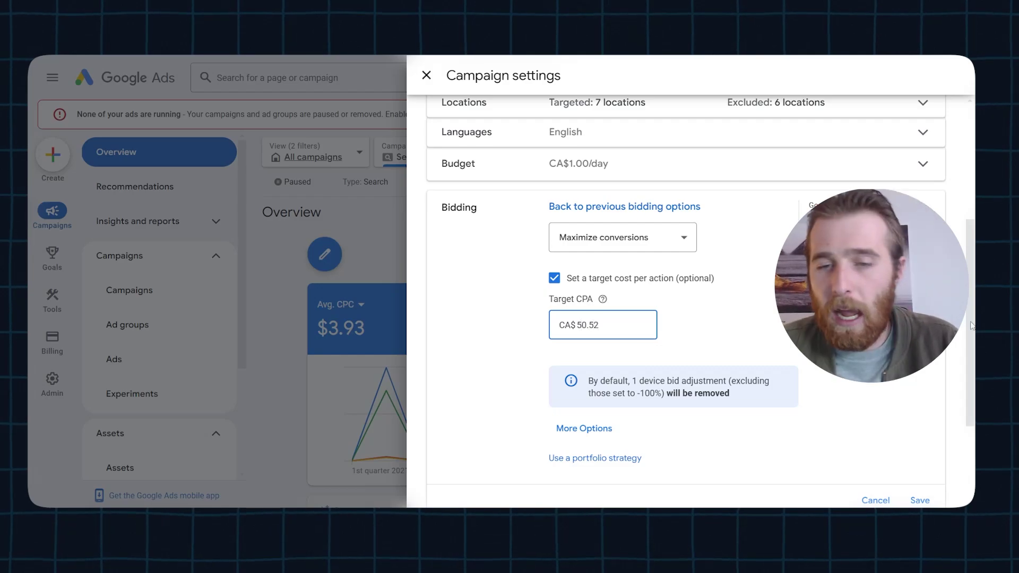
scroll(921, 427, down, 1)
click(921, 446)
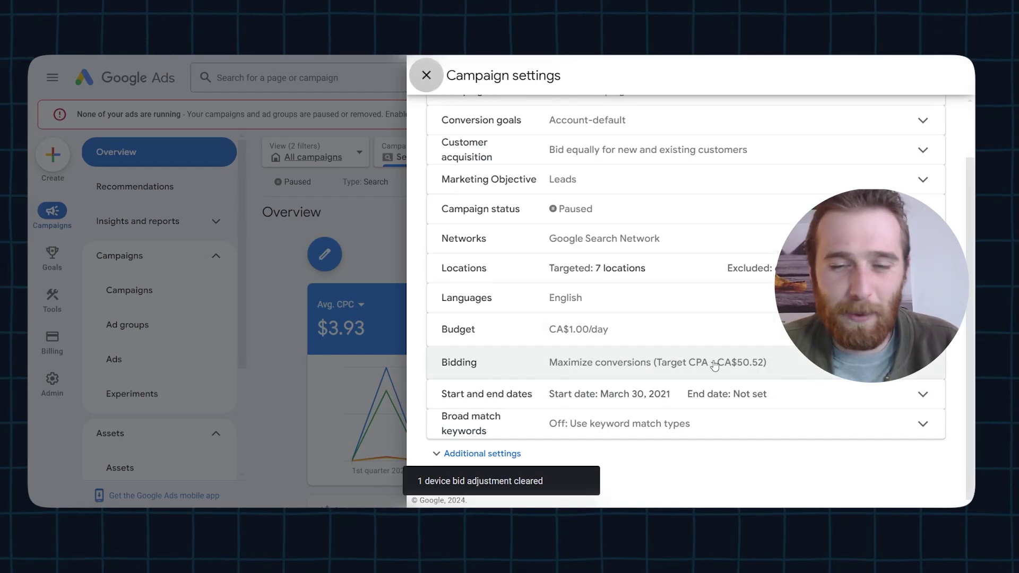
Reopen Bidding and pick Maximize conversion value directly from the strategy list
click(745, 366)
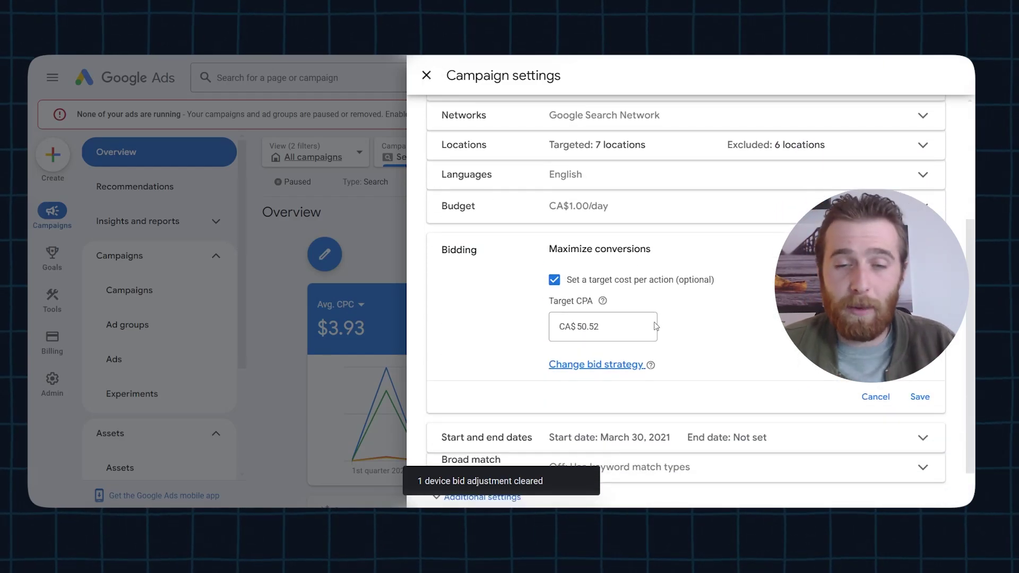
click(610, 364)
scroll(633, 317, down, 3)
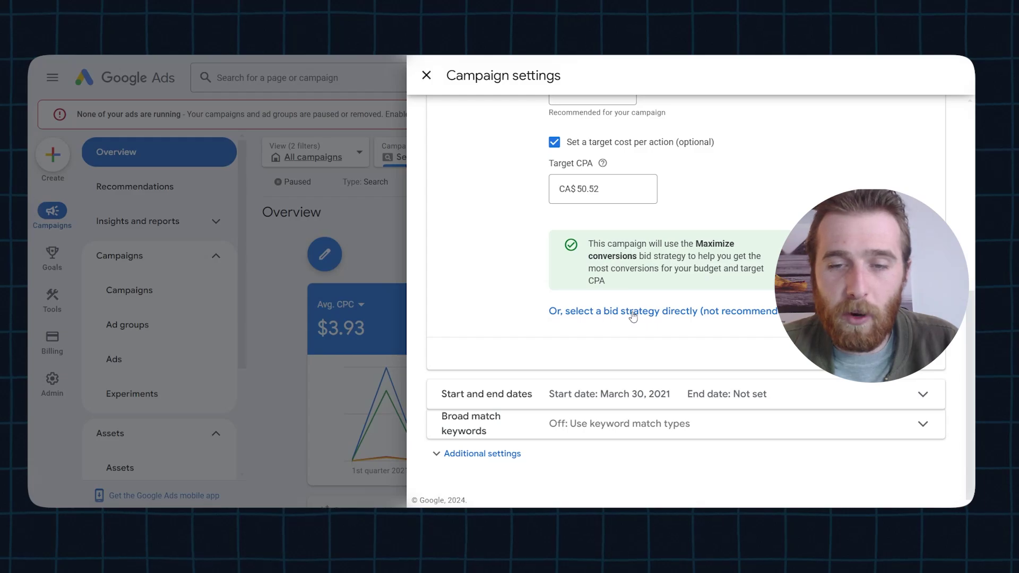
click(633, 313)
scroll(663, 250, up, 2)
click(687, 234)
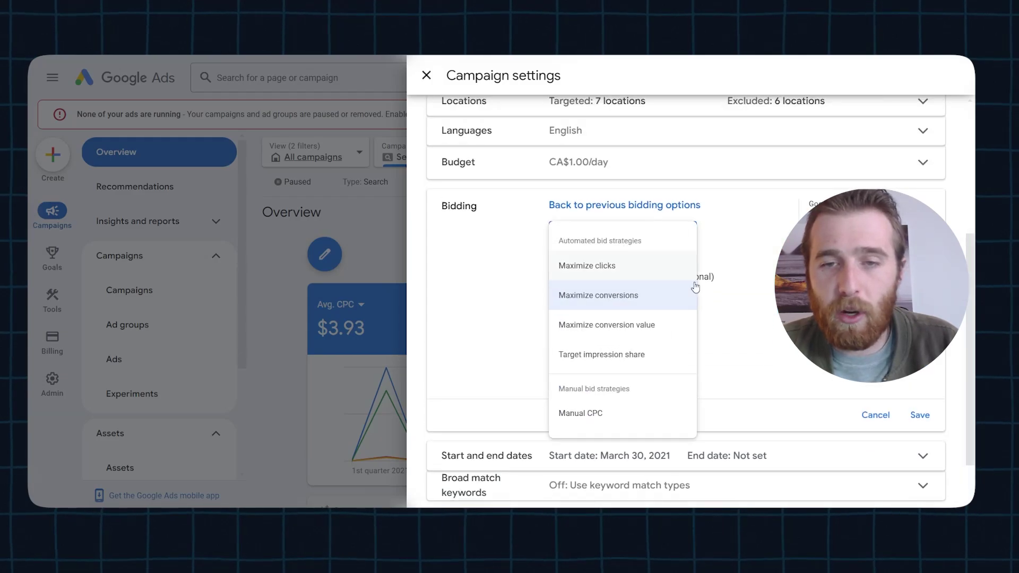
click(600, 328)
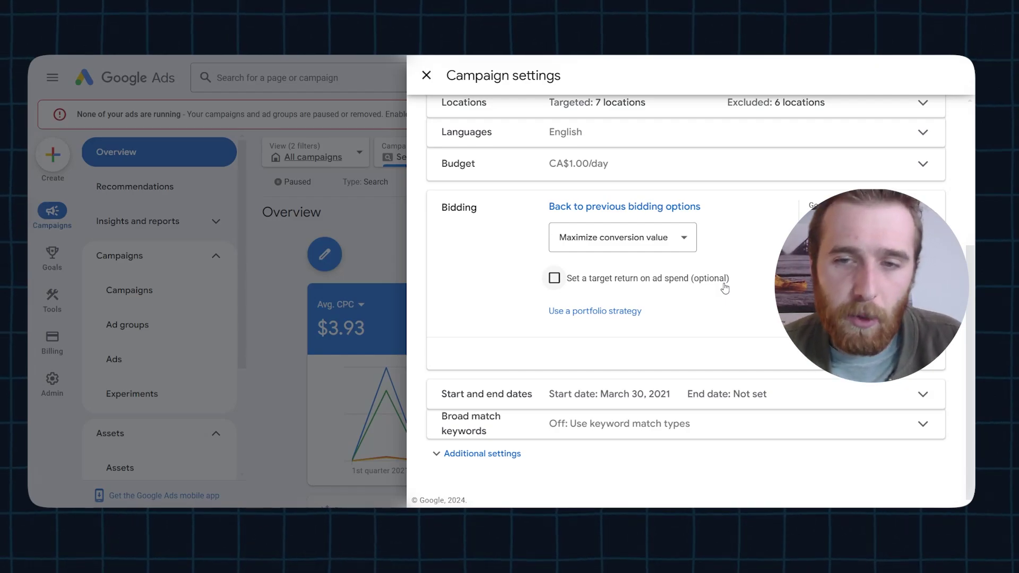
Enable the optional target return on ad spend and focus the empty Target ROAS % field
click(690, 279)
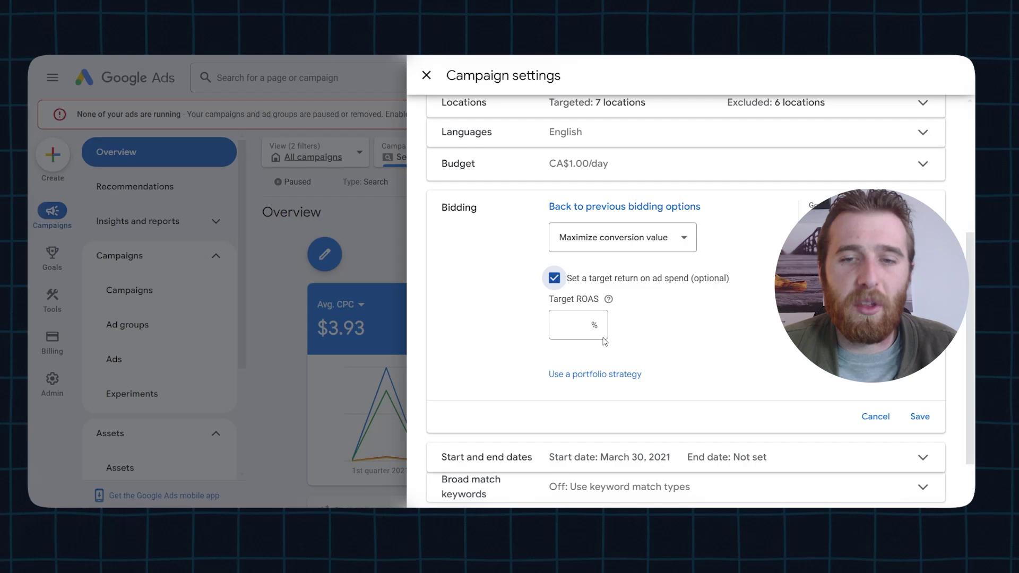
click(584, 328)
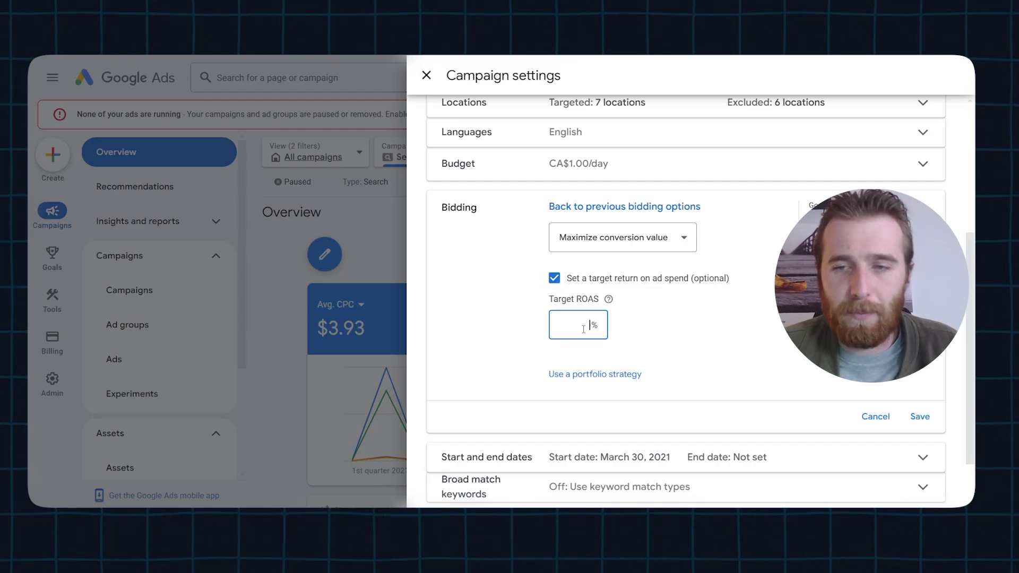
Choose Target impression share from the bid strategy list
click(626, 233)
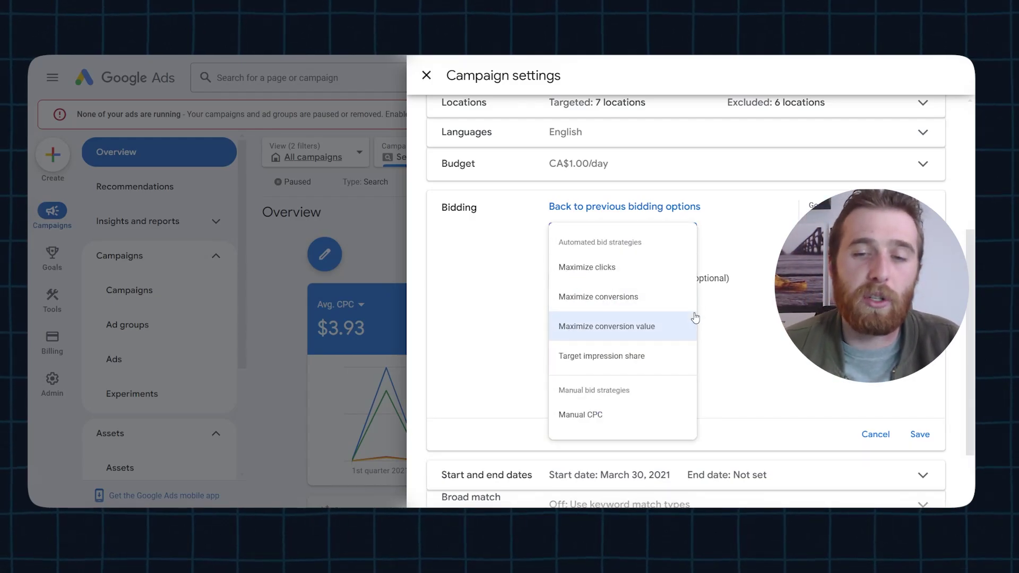
click(653, 353)
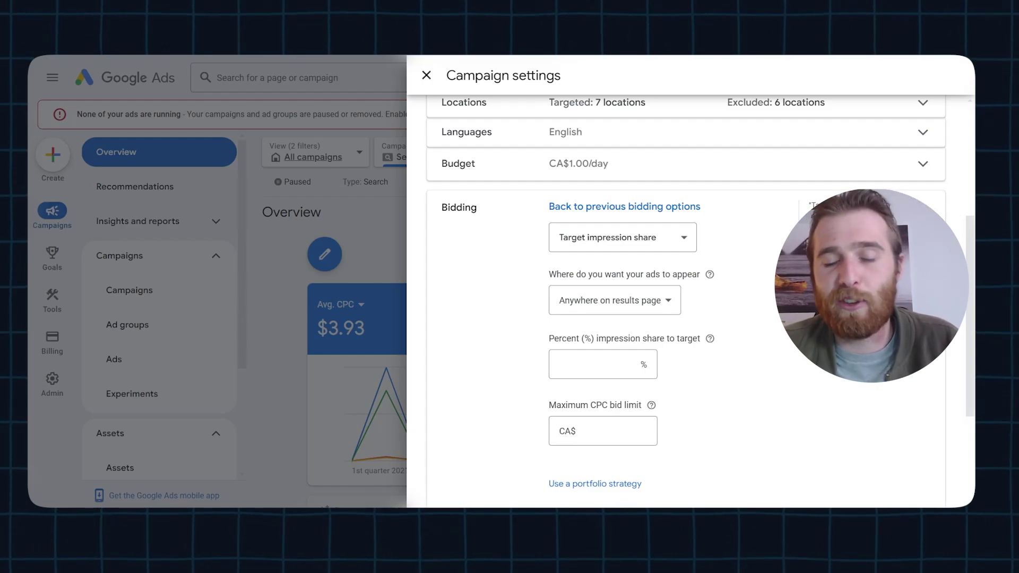
Target the Absolute top of results page with a 100% impression share
scroll(591, 215, down, 2)
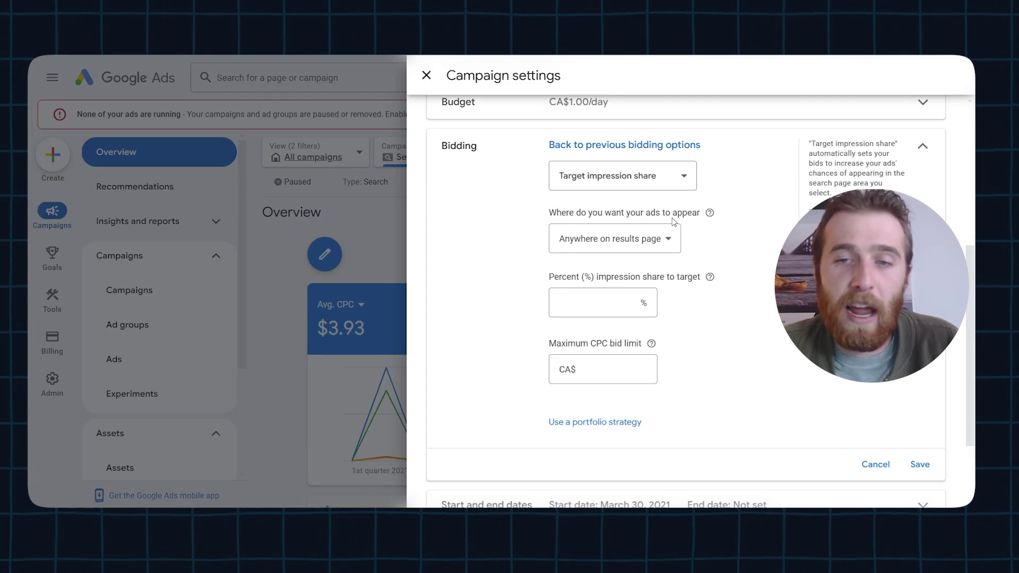
click(610, 238)
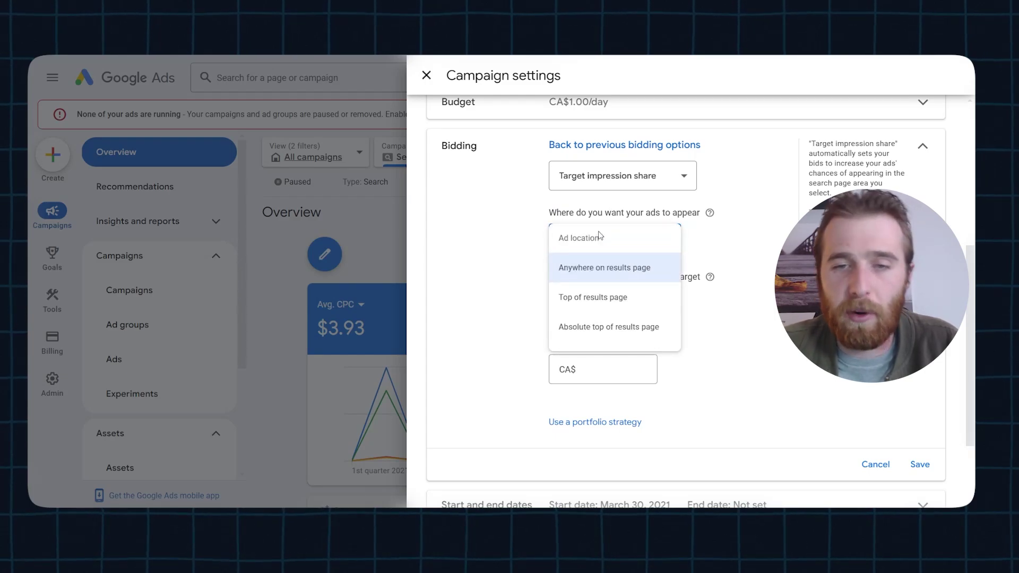
click(628, 327)
click(603, 313)
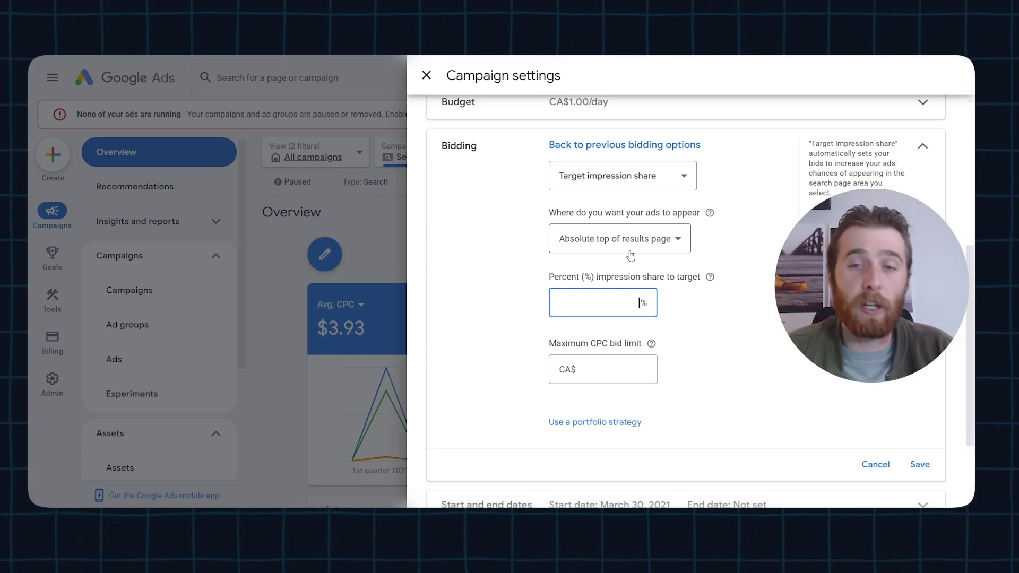
text(100)
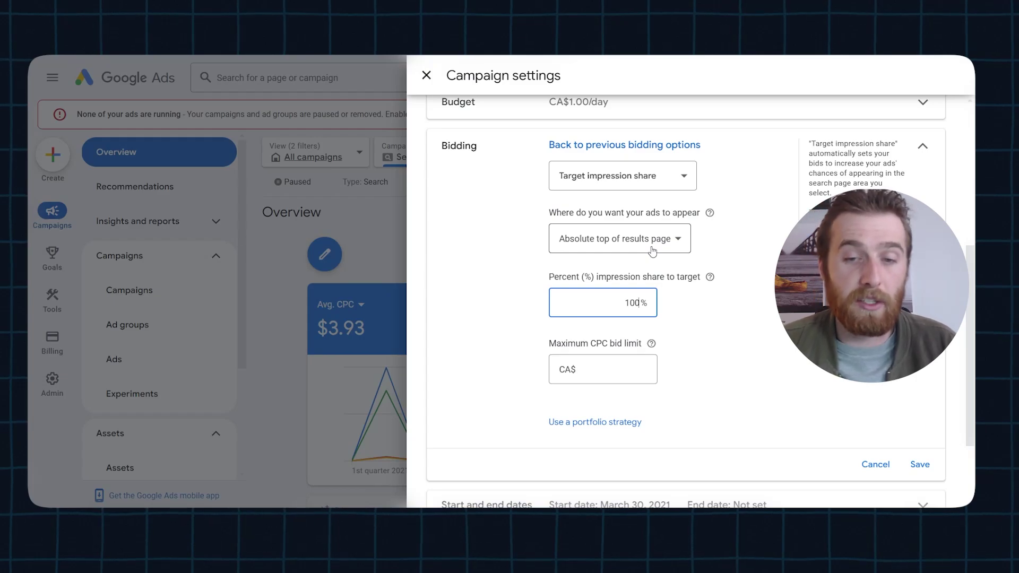
Leave the Maximum CPC bid limit blank and reopen the bid strategy list
click(592, 378)
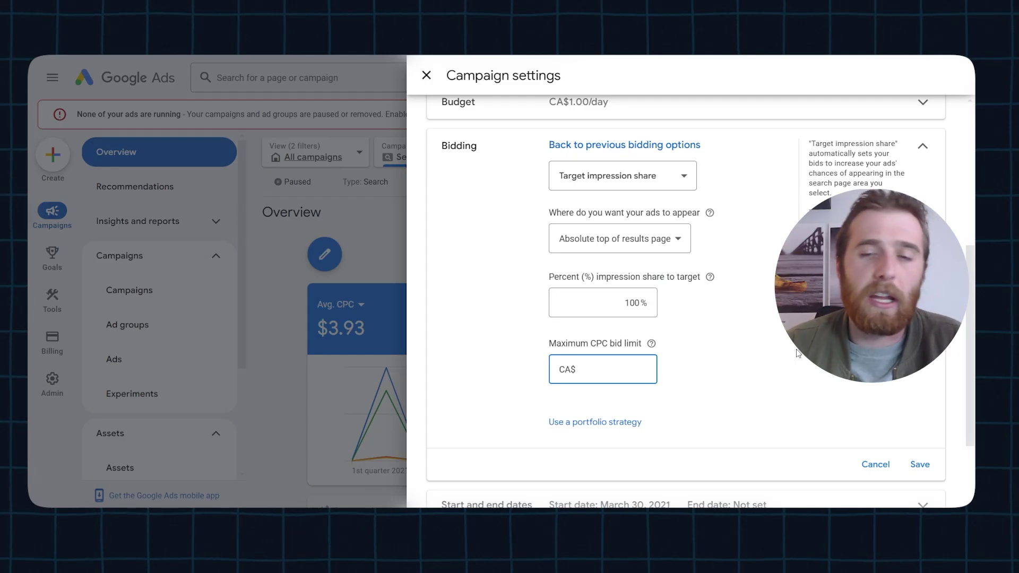
scroll(721, 323, down, 2)
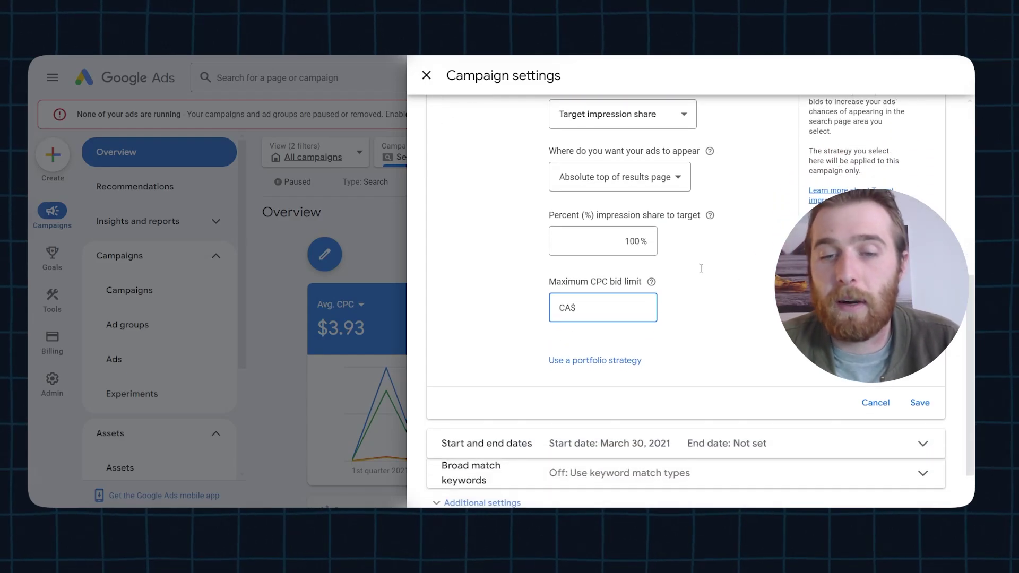
scroll(666, 255, up, 3)
click(665, 255)
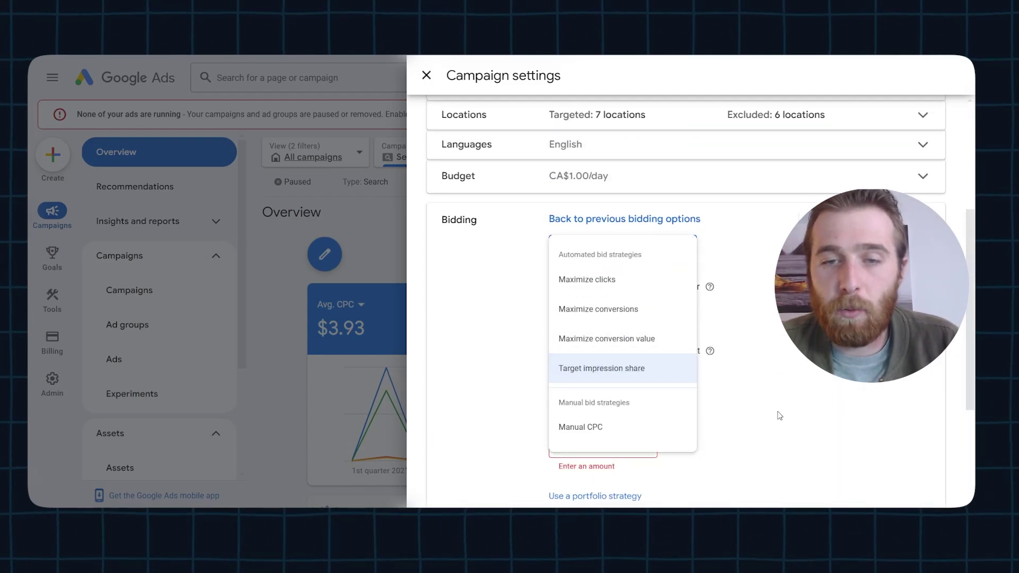
scroll(832, 416, down, 3)
scroll(690, 281, up, 4)
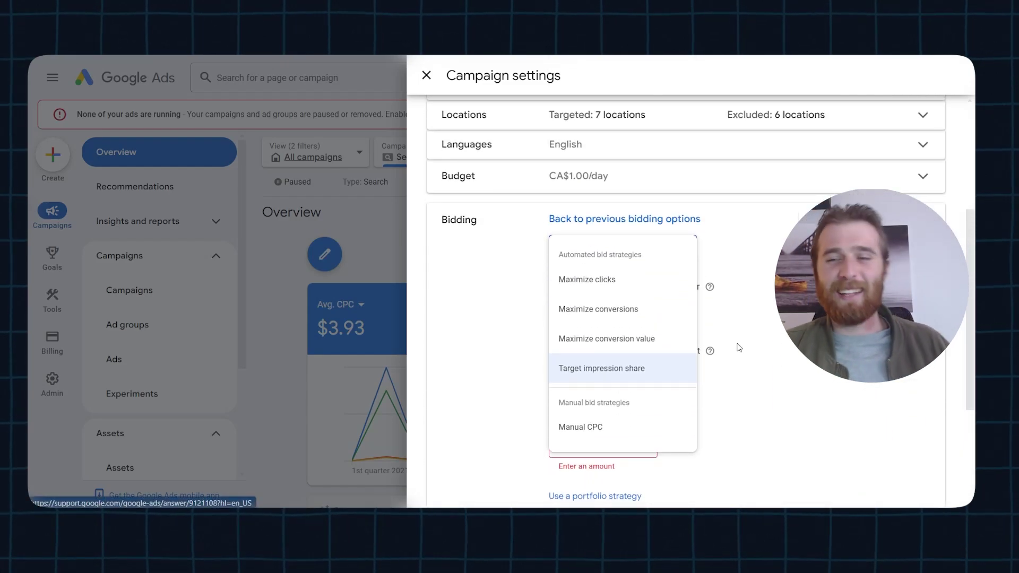
Choose Manual CPC, keeping Enhanced CPC optimizing for conversions
click(614, 424)
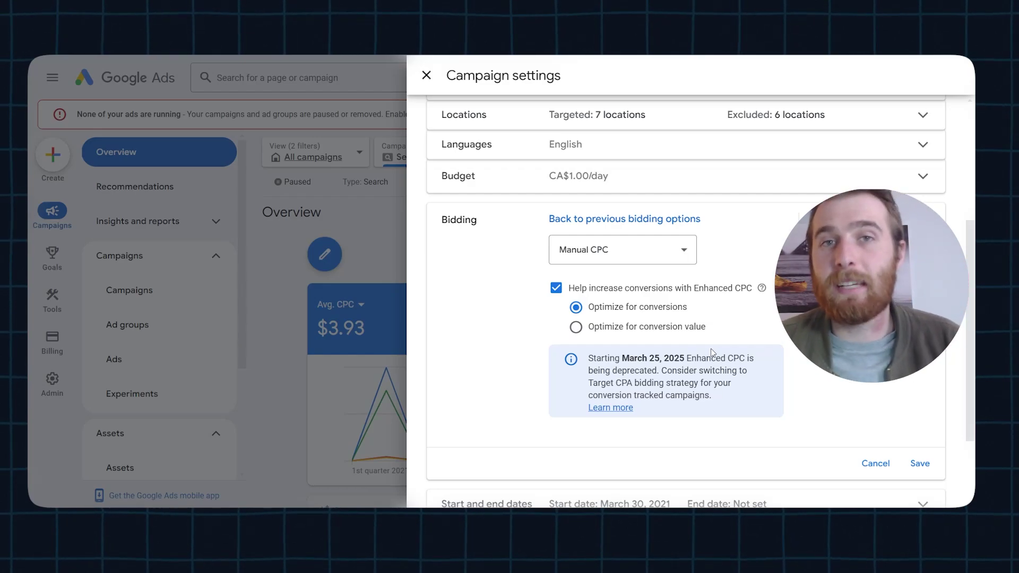
drag(731, 383, 589, 358)
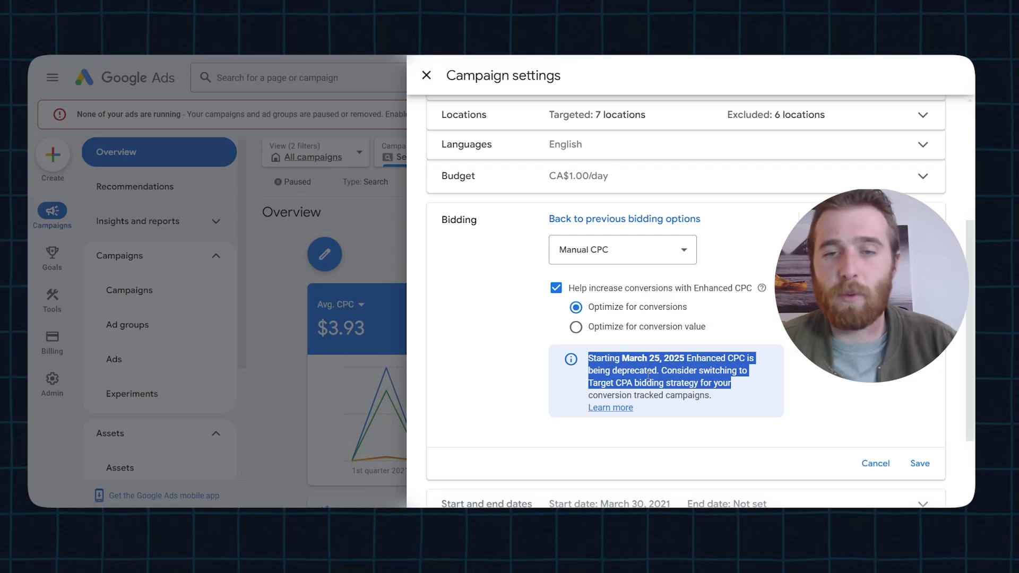
click(555, 287)
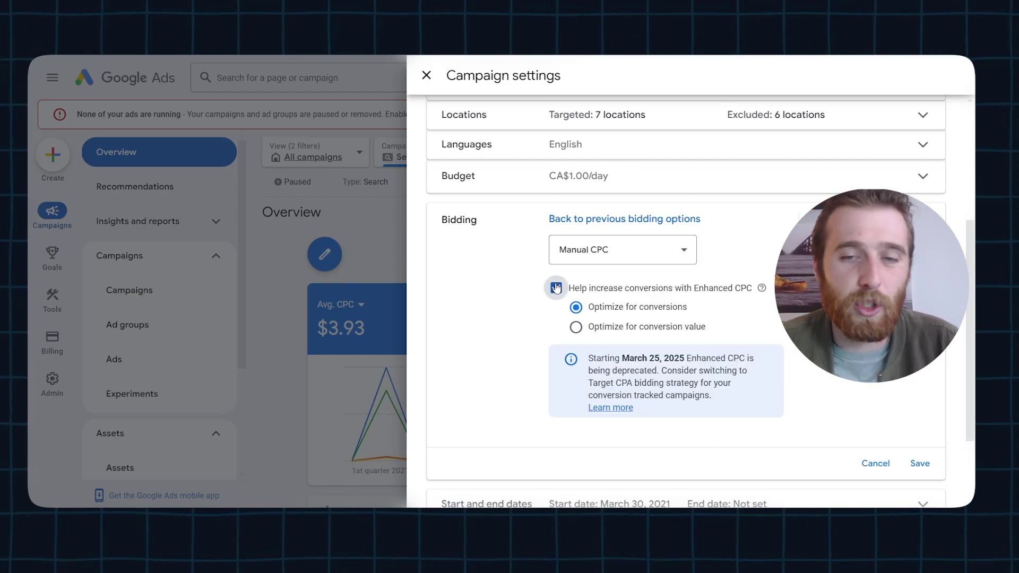
click(556, 287)
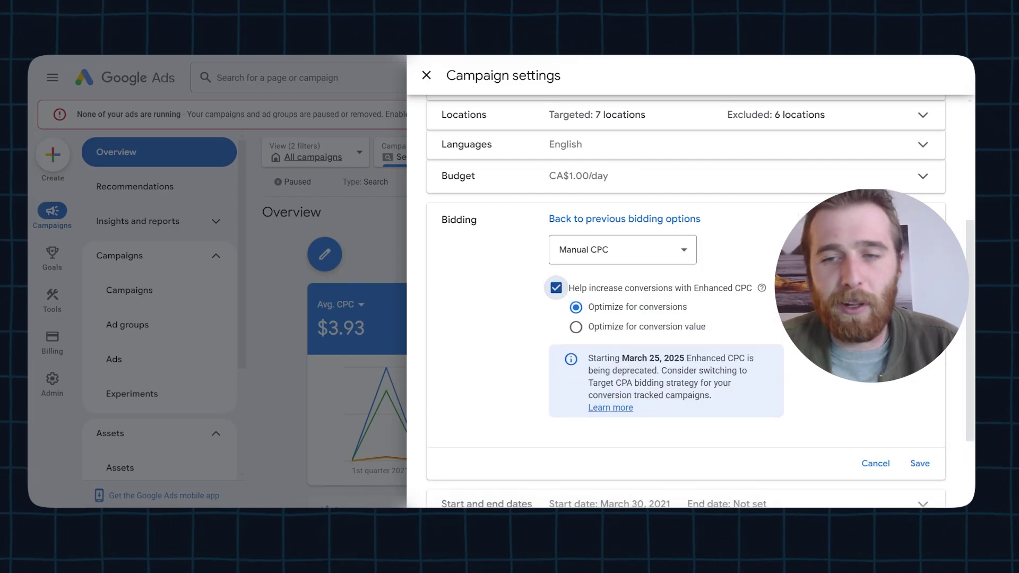
mouse_move(761, 289)
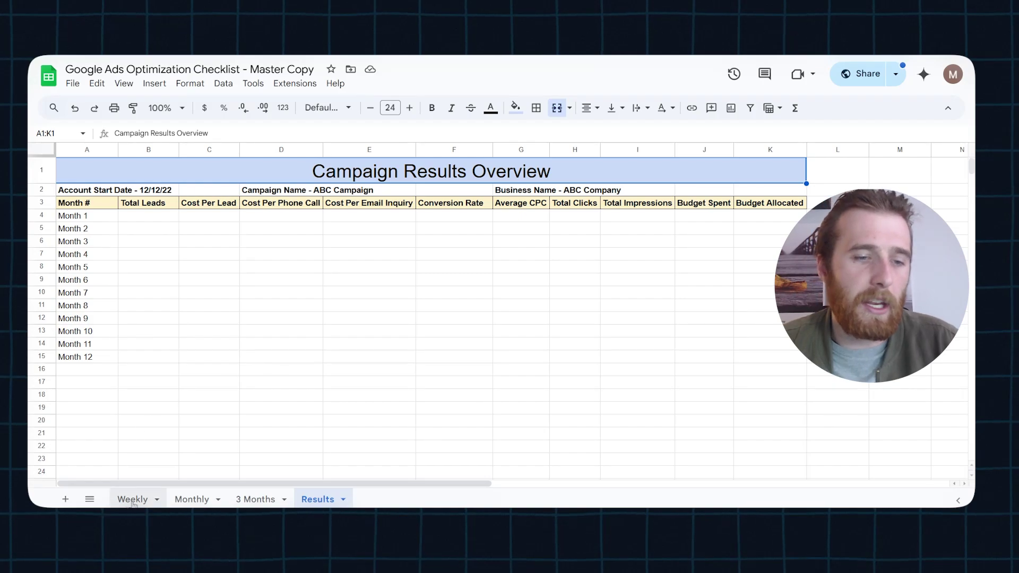
Go through the Weekly and Monthly sheets to the 3 Months review checklist
click(132, 498)
scroll(454, 338, up, 3)
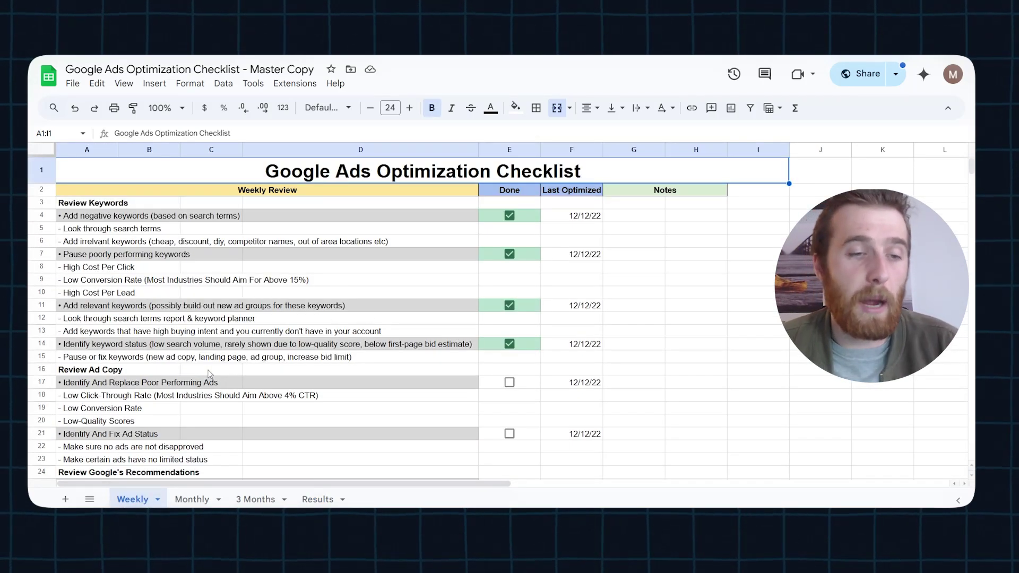
scroll(262, 318, down, 2)
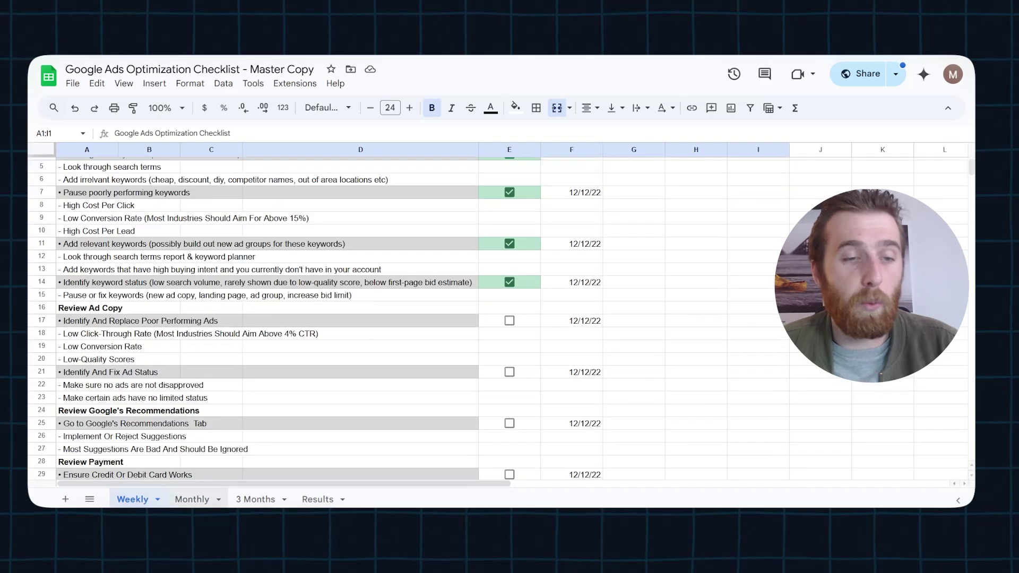
click(192, 499)
click(258, 499)
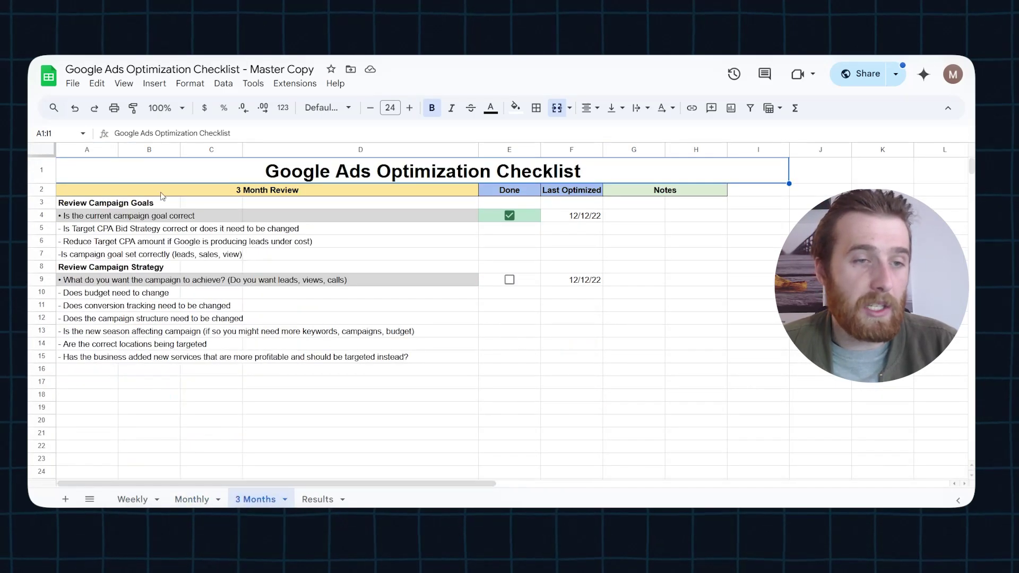